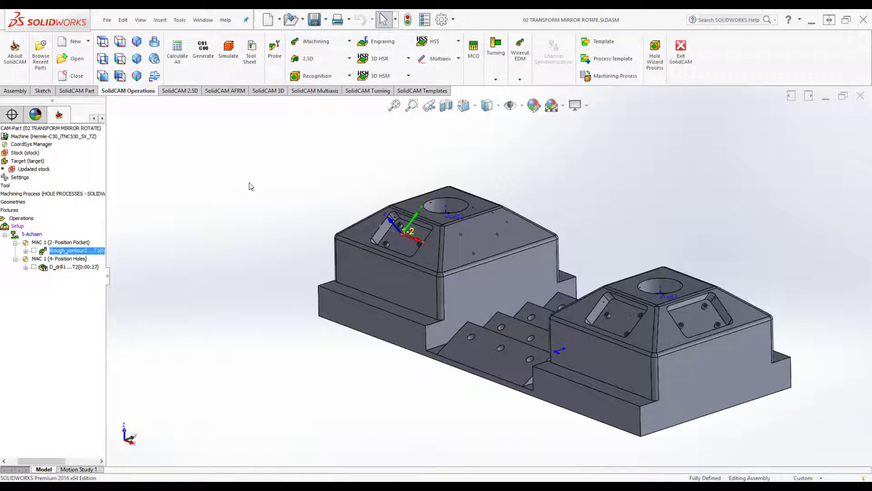
# Display the iRough_contour2 toolpath and orbit to view the left block's angled pocket.
pyautogui.click(34, 251)
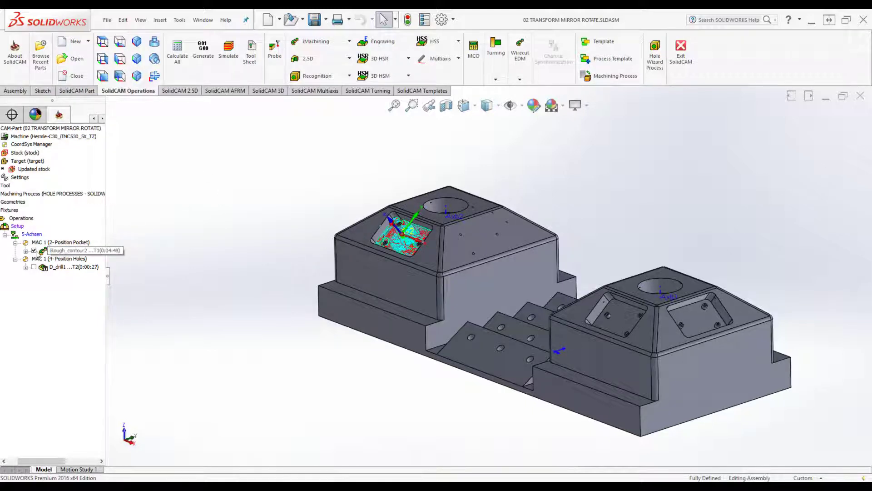
pyautogui.moveTo(281, 215); pyautogui.dragTo(277, 185, button='middle')
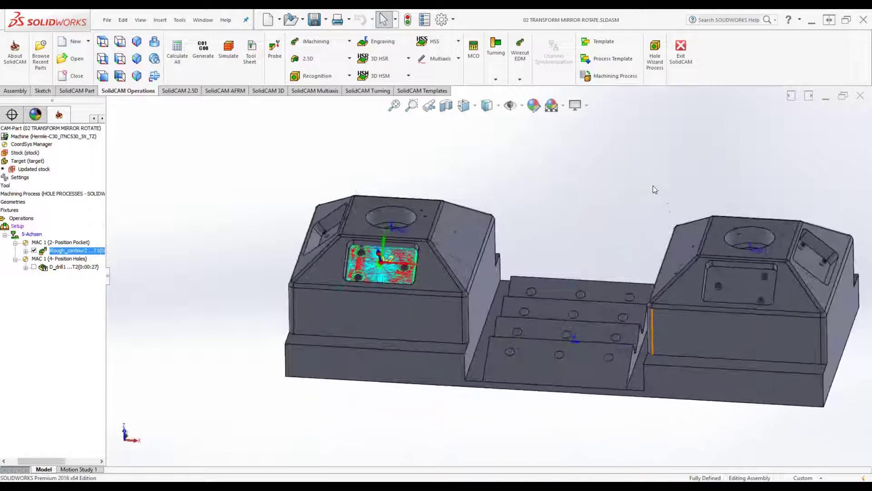
# Show the 2-Position Pocket coordinate system in the CoordSys Manager.
pyautogui.doubleClick(36, 146)
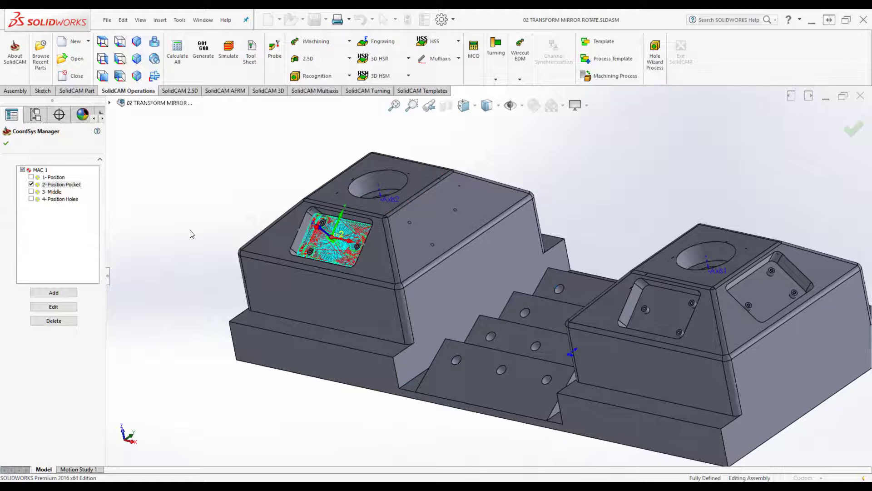
pyautogui.click(31, 184)
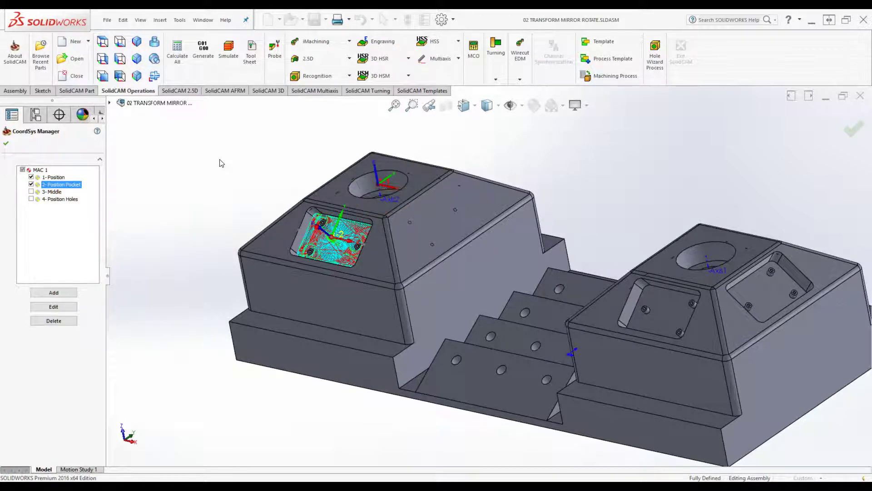
pyautogui.click(6, 144)
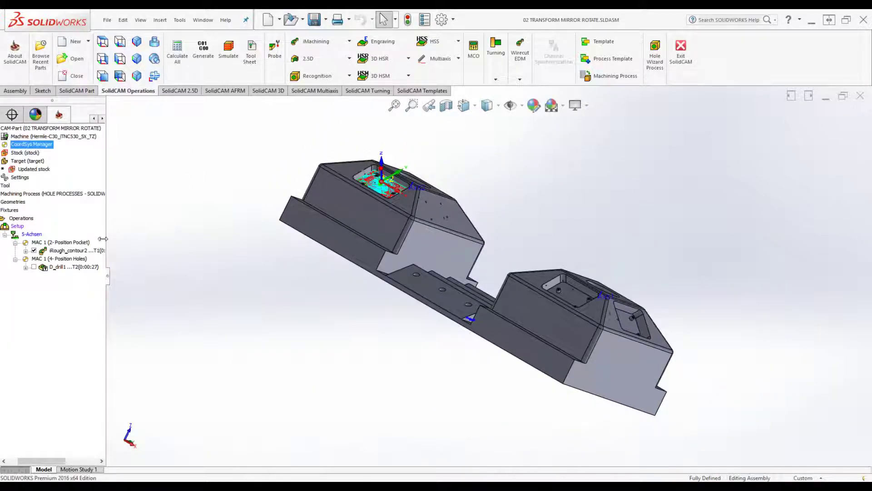
# Open the iRough_contour2 operation's transformation settings to add a rotation.
pyautogui.doubleClick(96, 250)
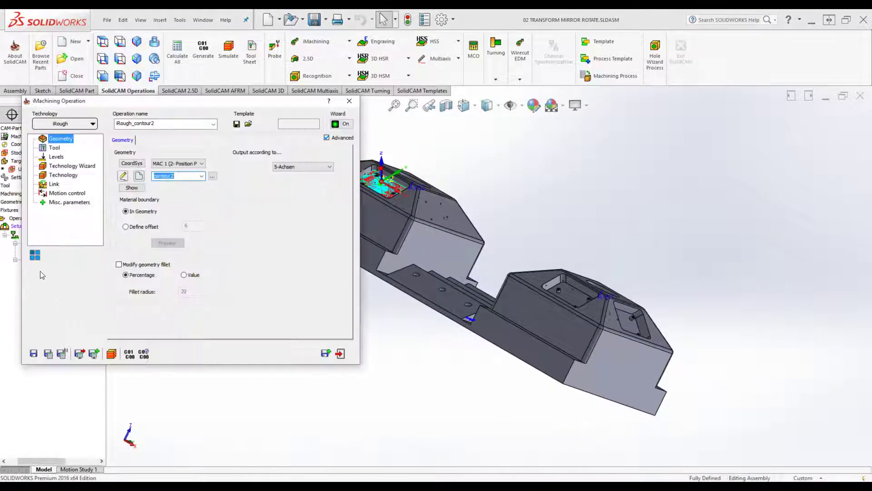
pyautogui.click(35, 255)
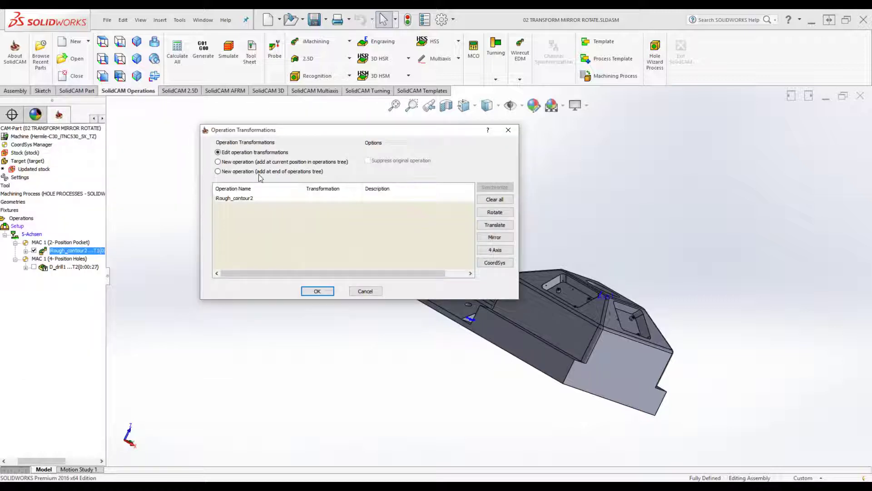
pyautogui.click(500, 213)
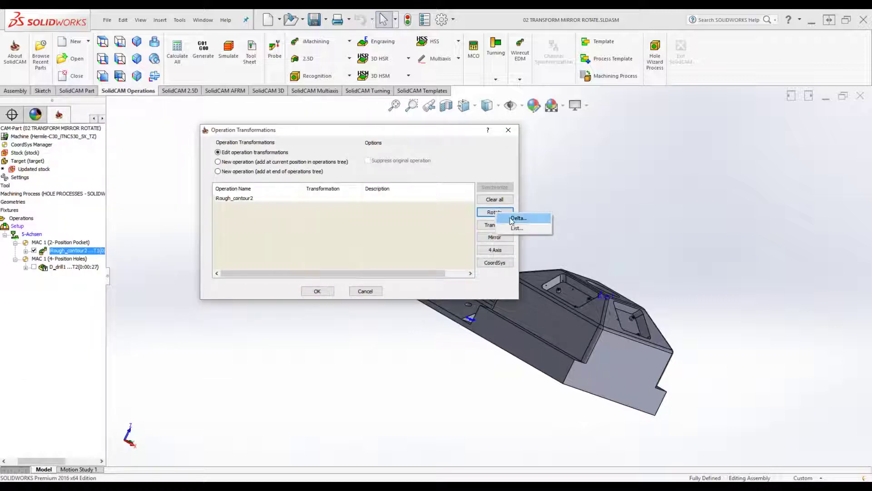
# Choose a Delta rotation around the MAC 1 position with 3 rotations.
pyautogui.click(512, 219)
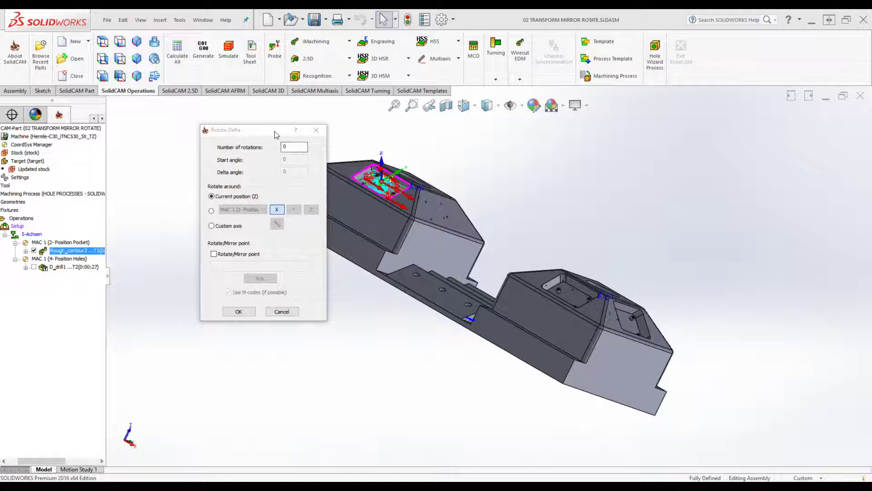
pyautogui.moveTo(288, 129); pyautogui.dragTo(325, 128)
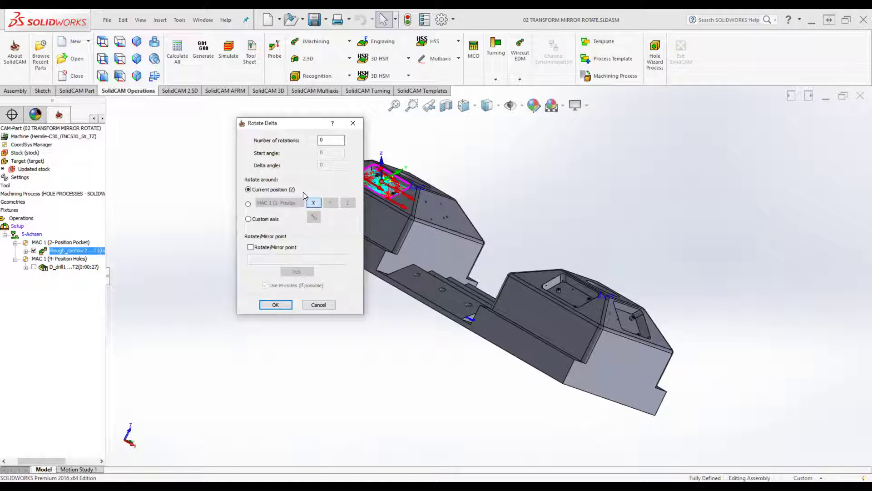
pyautogui.click(248, 204)
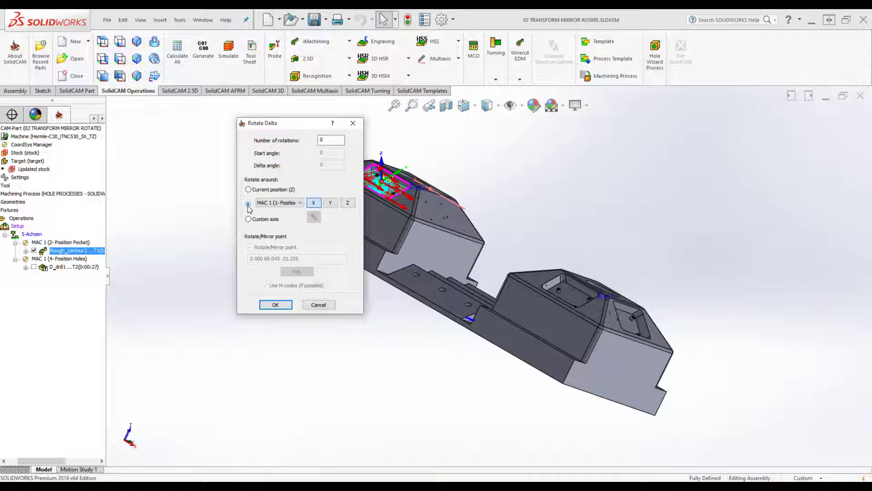
pyautogui.click(249, 219)
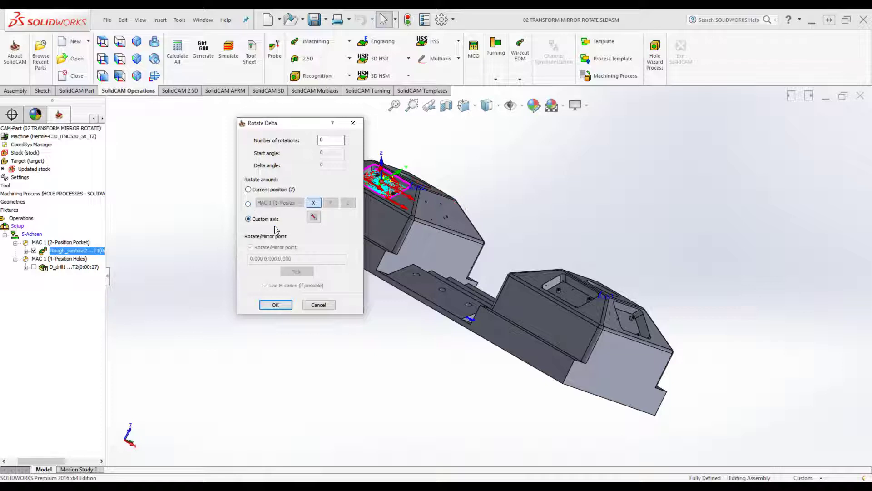
pyautogui.click(249, 205)
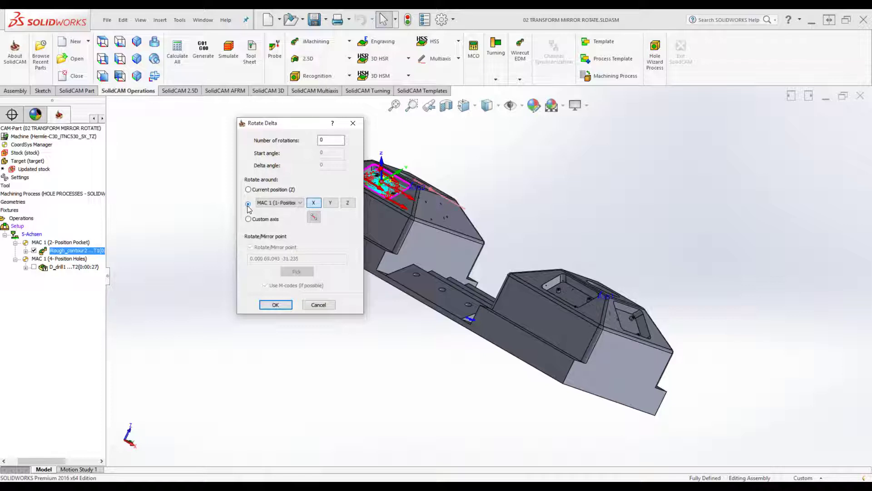
pyautogui.doubleClick(330, 141)
pyautogui.press('Tab')
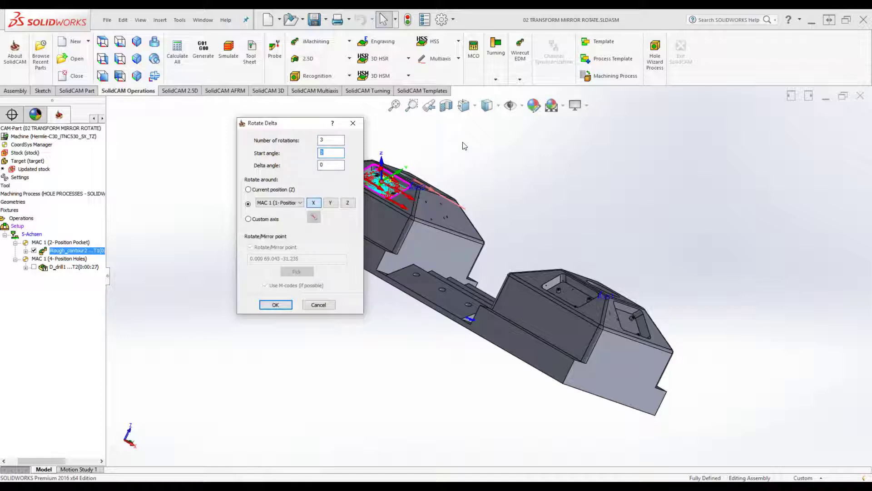
# Set start angle 180 and delta angle 90, rotating around the Z axis.
pyautogui.click(464, 145)
pyautogui.press('Left')
pyautogui.press('Left')
pyautogui.press('Left')
pyautogui.press('Left')
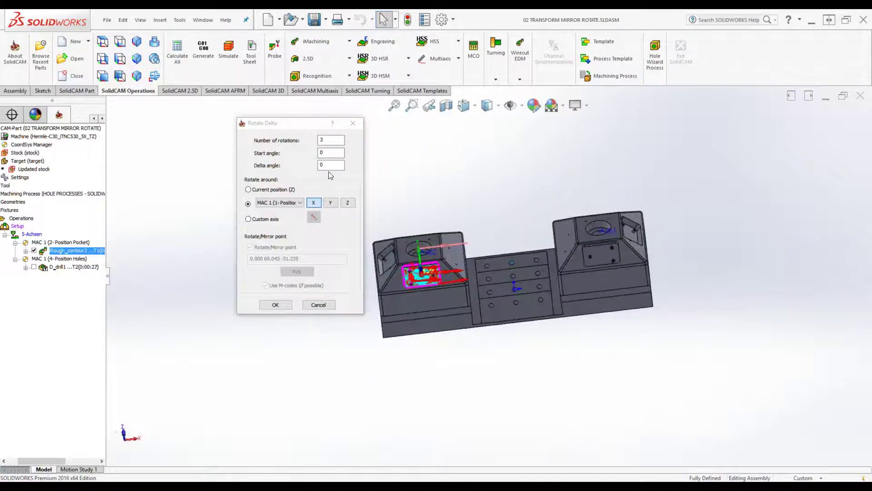
pyautogui.click(272, 157)
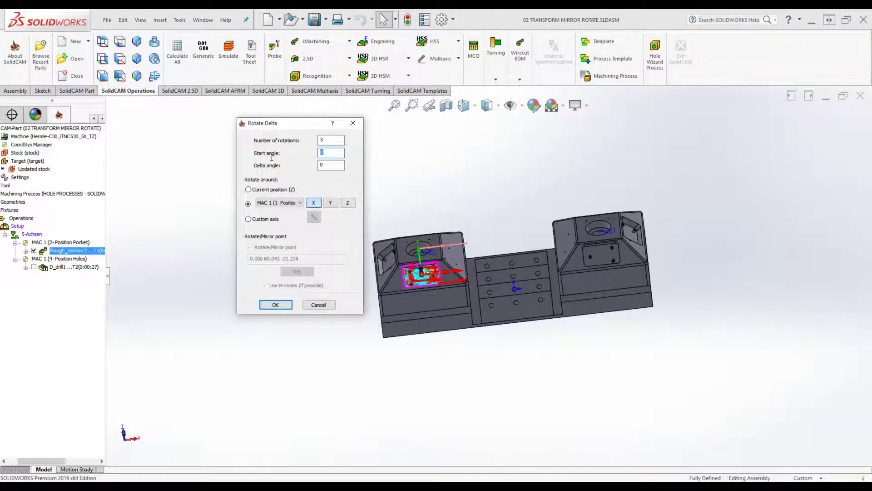
pyautogui.write('180')
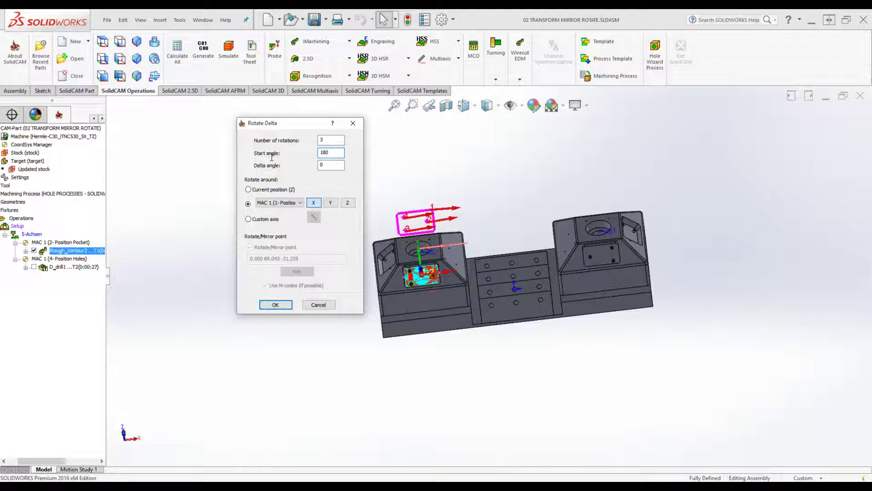
pyautogui.press('Tab')
pyautogui.write('90')
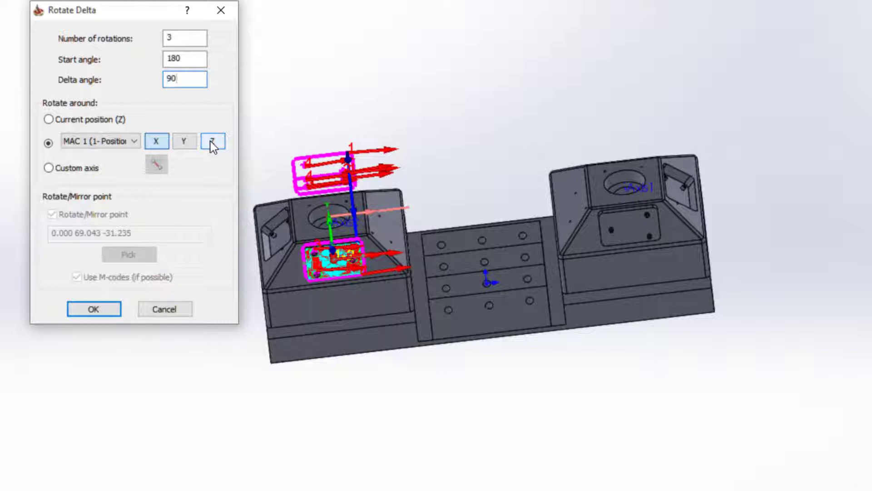
pyautogui.click(213, 145)
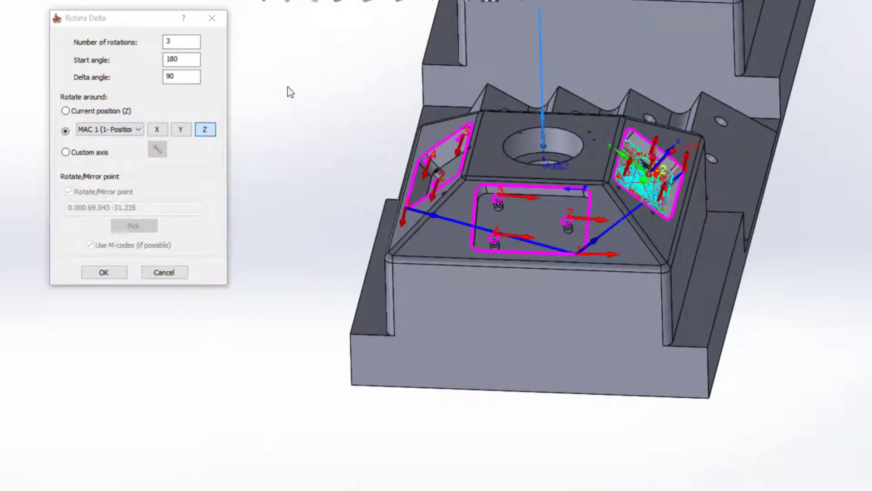
# Rotate around a custom axis, the central hole's Axis2, with reversed direction.
pyautogui.click(65, 152)
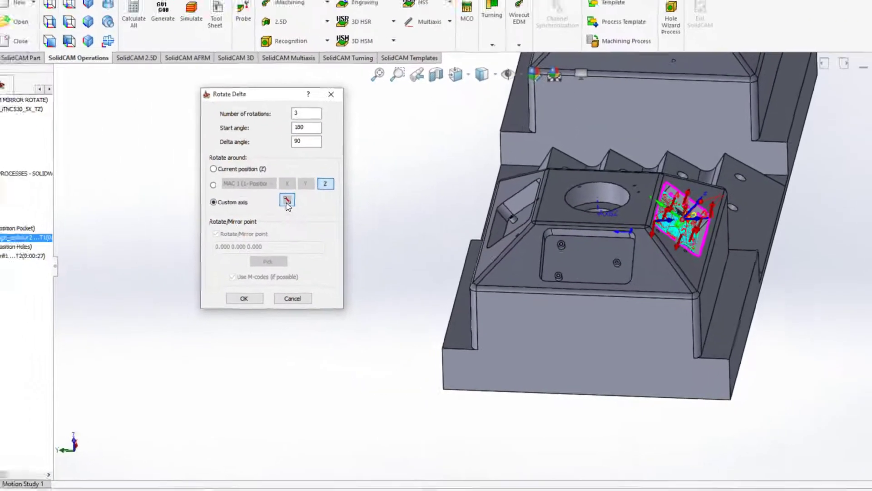
pyautogui.click(286, 201)
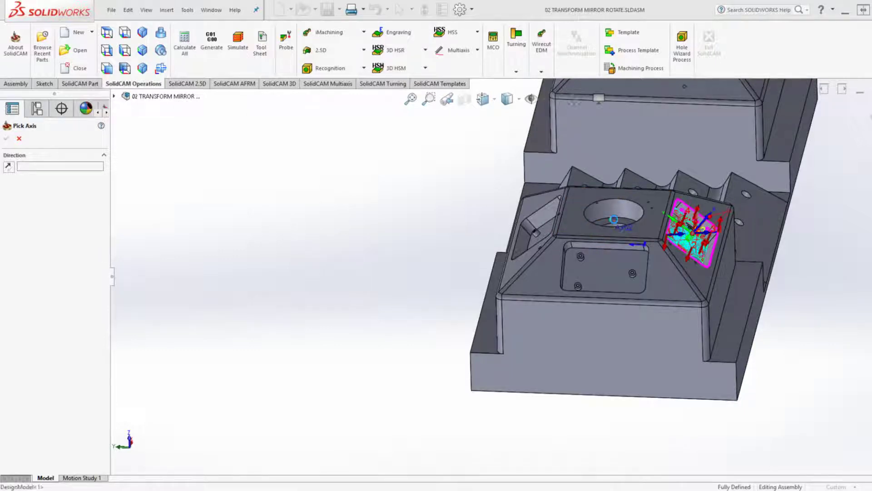
pyautogui.click(615, 220)
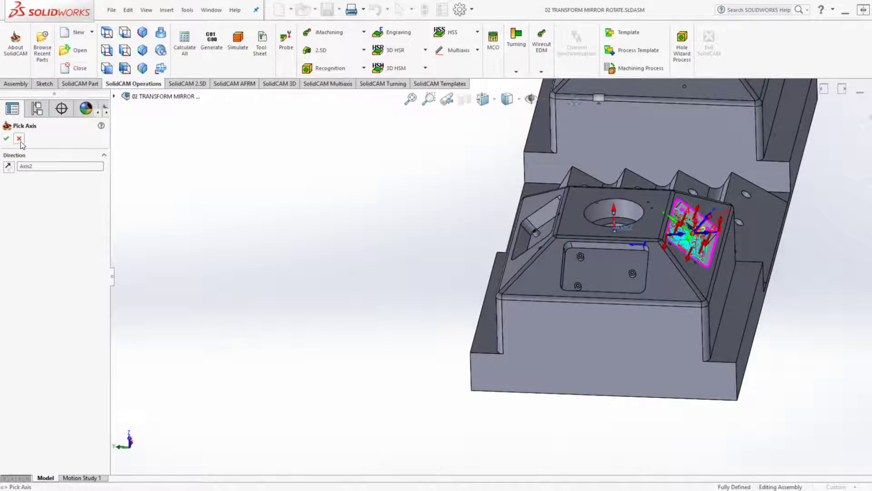
pyautogui.click(9, 166)
pyautogui.click(8, 166)
pyautogui.click(9, 166)
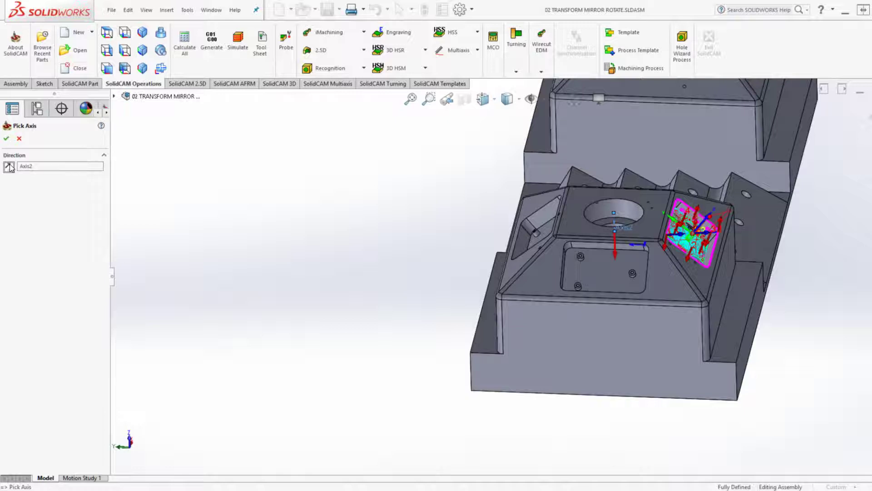
pyautogui.click(6, 138)
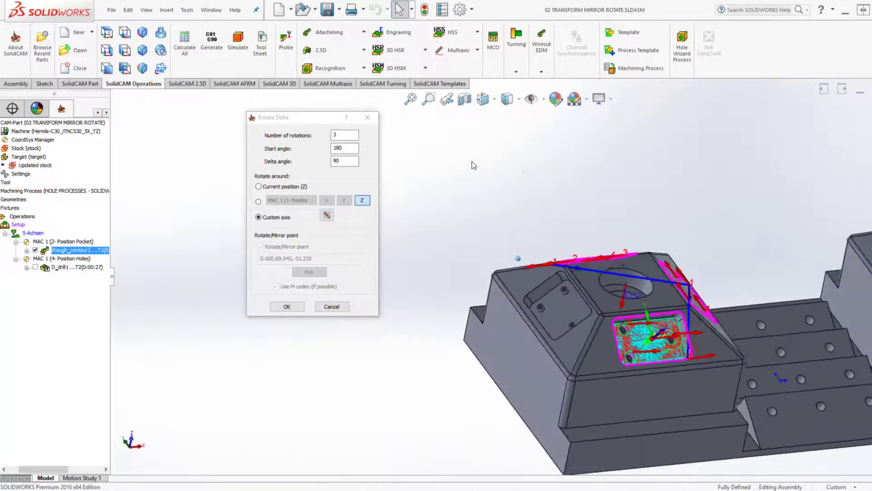
# Change the start angle to 0 and orbit to check copies on the three sloped faces.
pyautogui.doubleClick(342, 149)
pyautogui.write('0')
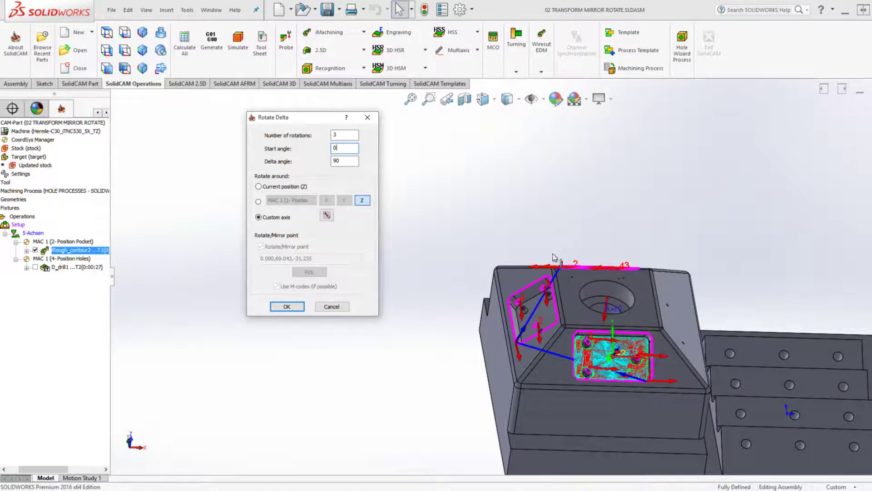
pyautogui.moveTo(523, 215); pyautogui.dragTo(617, 272, button='middle')
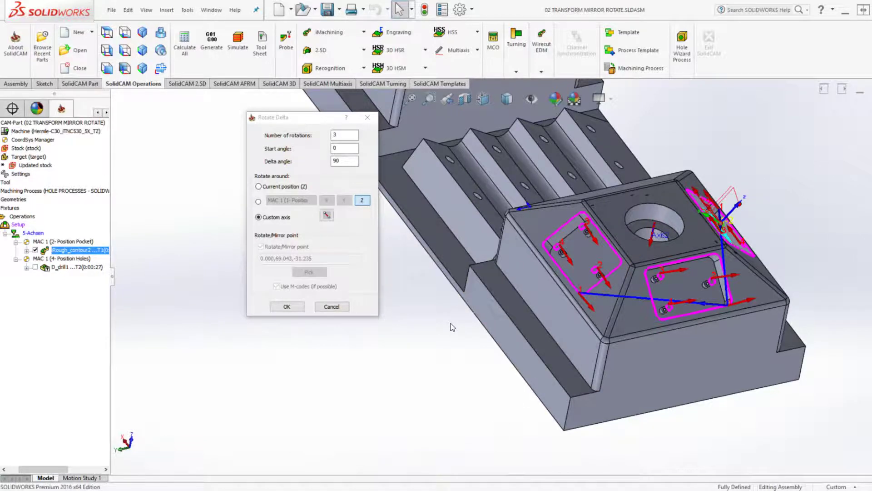
# Accept the Rotate Delta and transformation settings, then save and recalculate iRough_contour2.
pyautogui.click(288, 306)
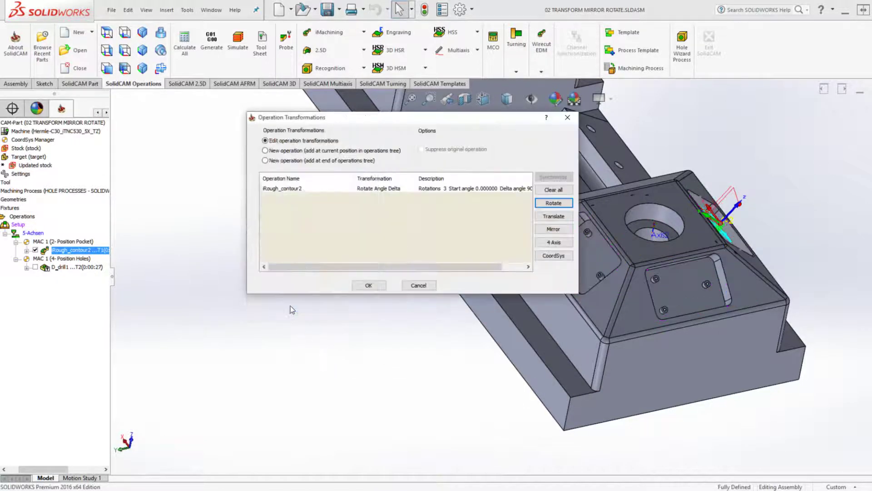
pyautogui.click(369, 284)
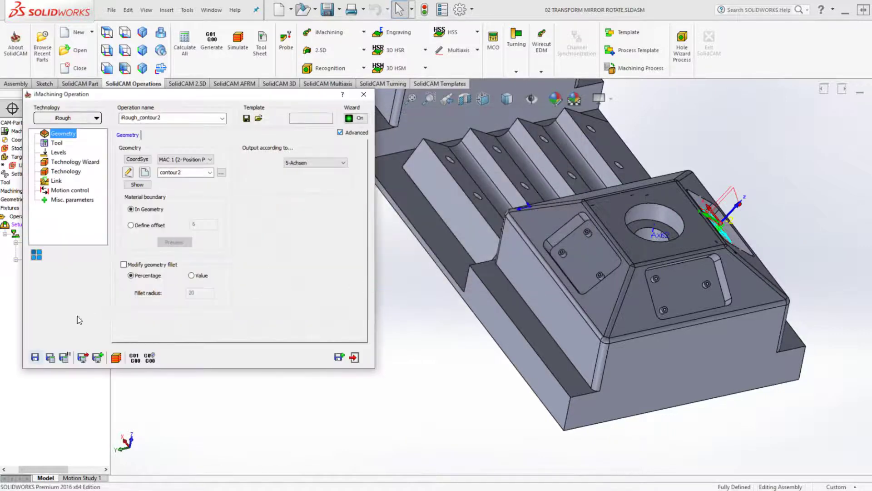
pyautogui.click(50, 359)
pyautogui.click(435, 374)
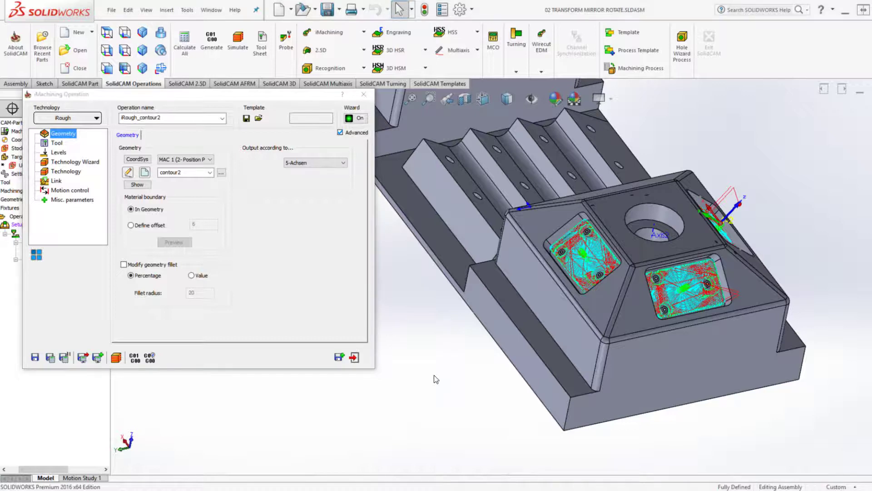